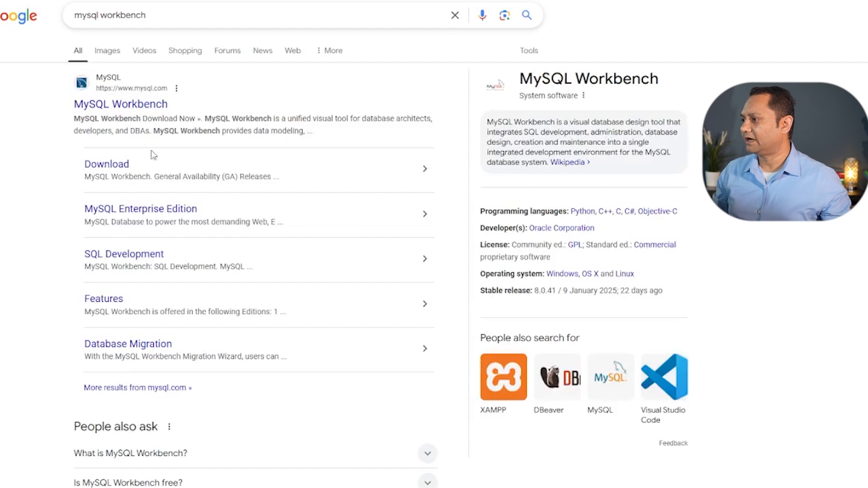
- Open the MySQL Workbench site from the search results and go to the MySQL Installer for Windows download page
{"action": "left_click", "coordinate": [148, 109]}
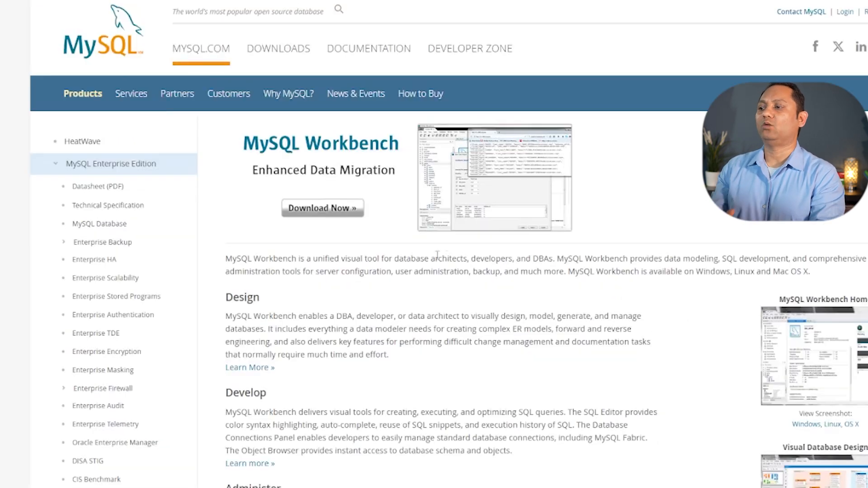
{"action": "left_click", "coordinate": [318, 211]}
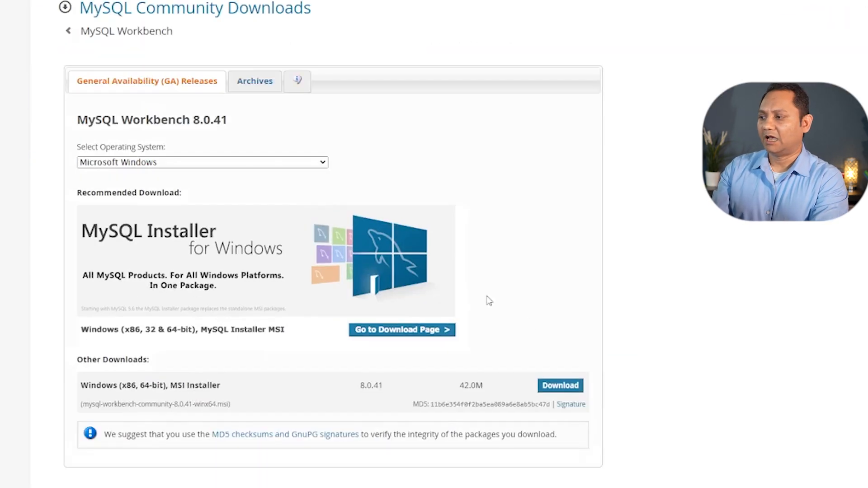
{"action": "left_click", "coordinate": [401, 333]}
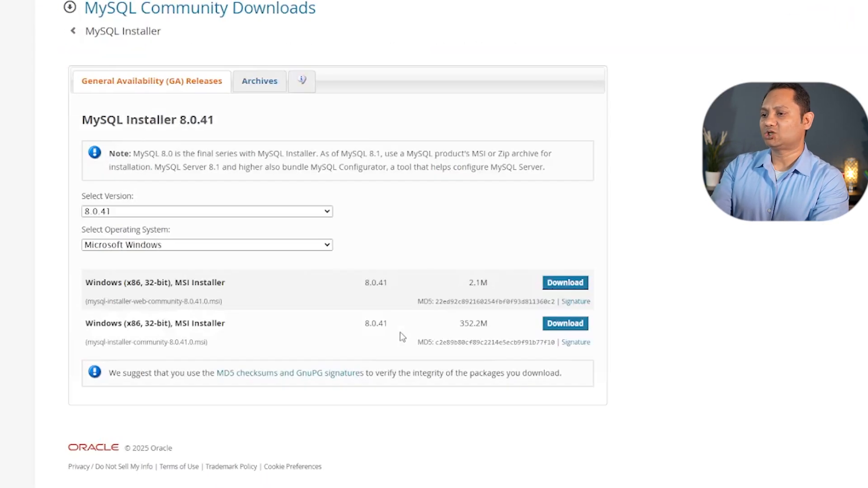
- Download the web community MSI of MySQL Installer 8.0.41 for Microsoft Windows without signing in to an account
{"action": "left_click", "coordinate": [239, 212]}
{"action": "left_click", "coordinate": [478, 211]}
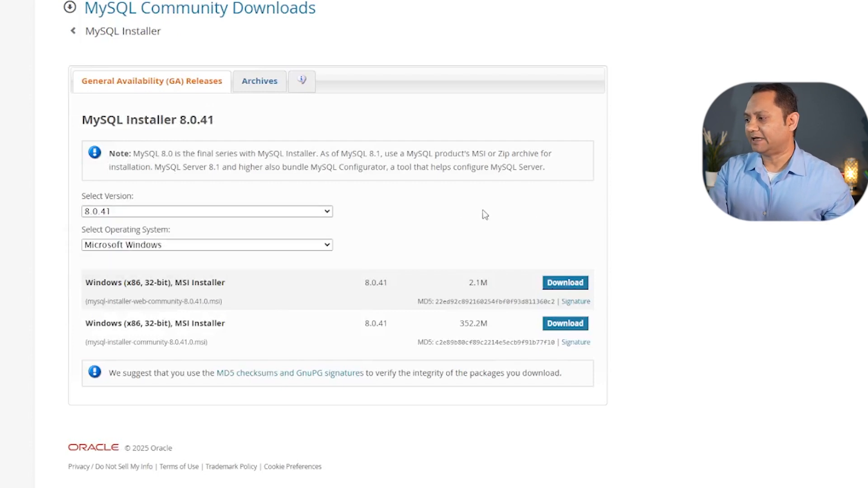
{"action": "left_click", "coordinate": [565, 283]}
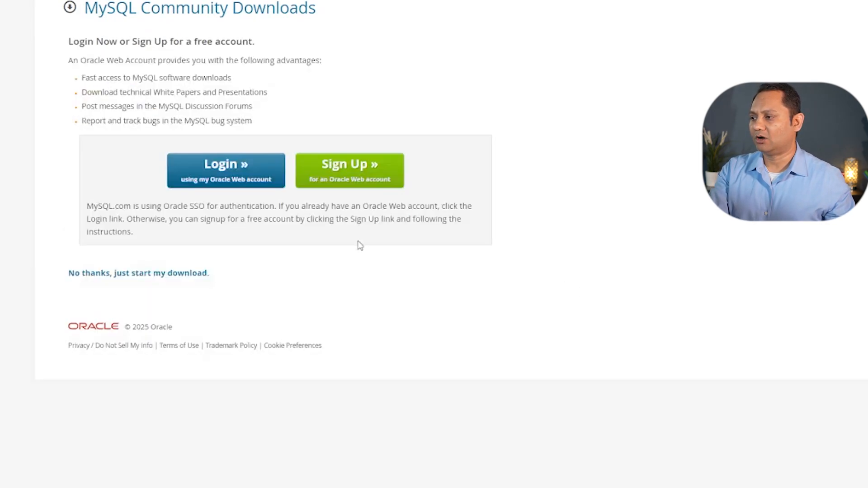
{"action": "left_click", "coordinate": [183, 280]}
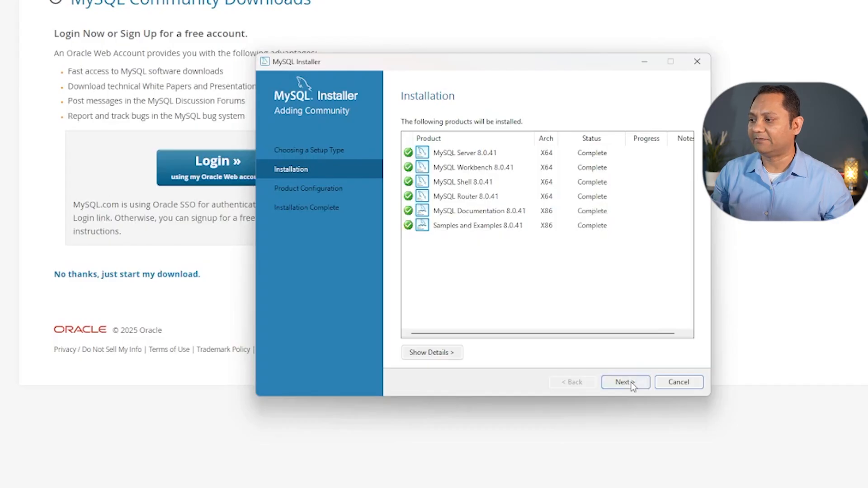
- In MySQL Installer, proceed to product configuration and set the server's TCP/IP port to 3307 and X Protocol port to 33070
{"action": "left_click", "coordinate": [632, 387]}
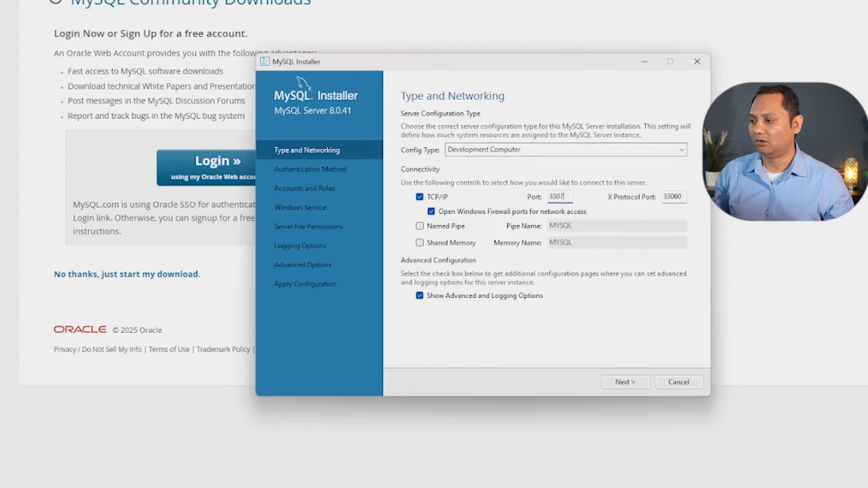
{"action": "key", "text": "Tab"}
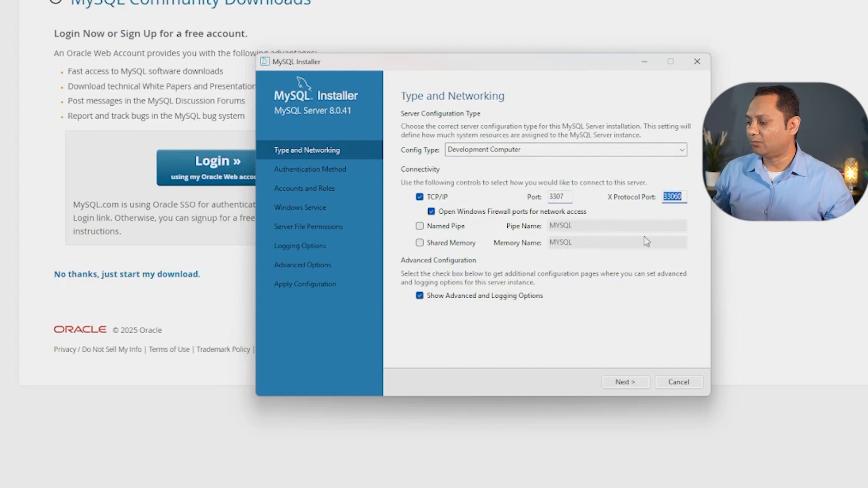
{"action": "left_click", "coordinate": [679, 199]}
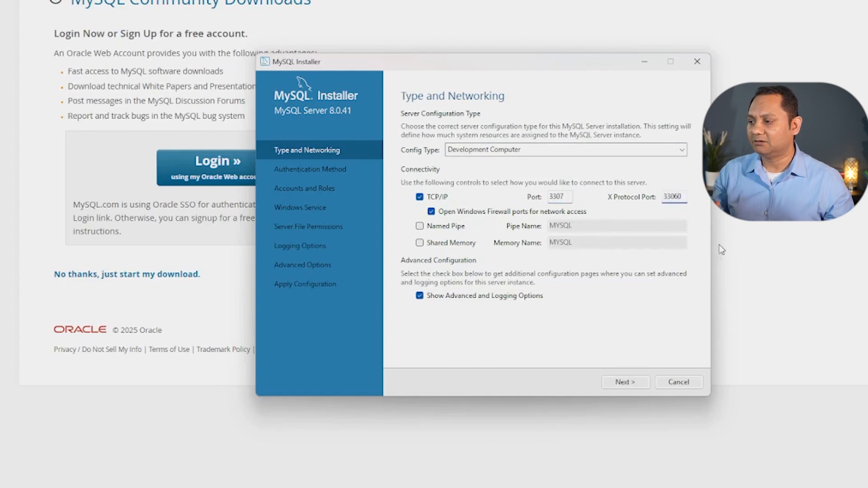
{"action": "key", "text": "BackSpace"}
{"action": "type", "text": "7"}
{"action": "key", "text": "Tab"}
{"action": "key", "text": "Tab"}
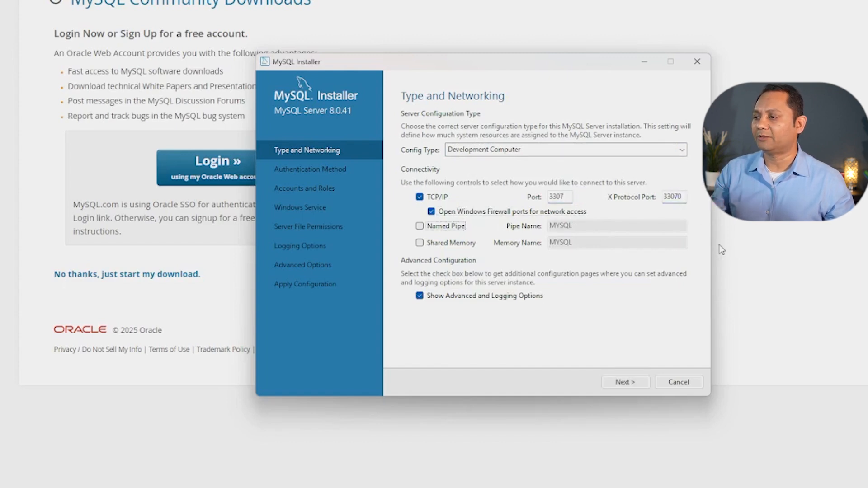
{"action": "left_click", "coordinate": [628, 384]}
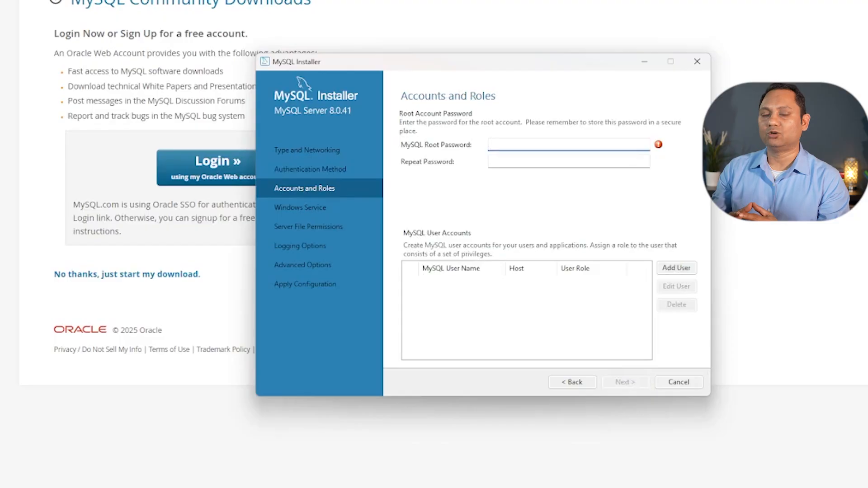
- Enter and repeat the MySQL root account password, and continue to the Windows service settings
{"action": "type", "text": "••••••••••••••"}
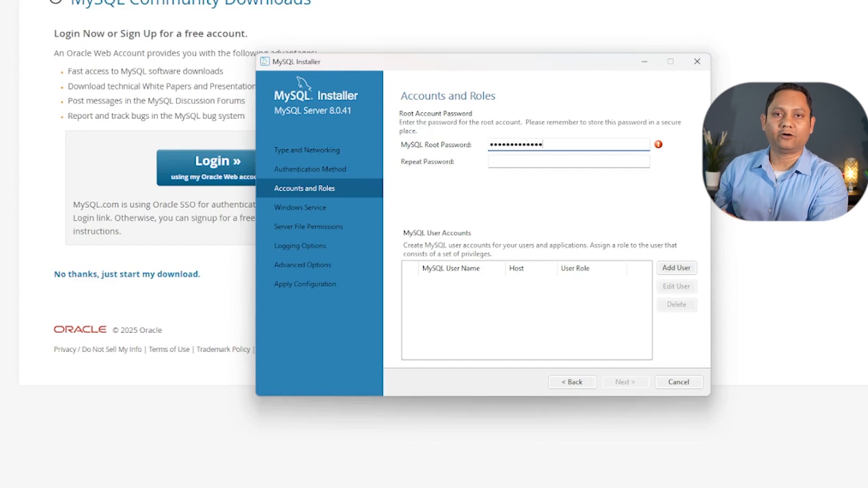
{"action": "key", "text": "Tab"}
{"action": "type", "text": "••••"}
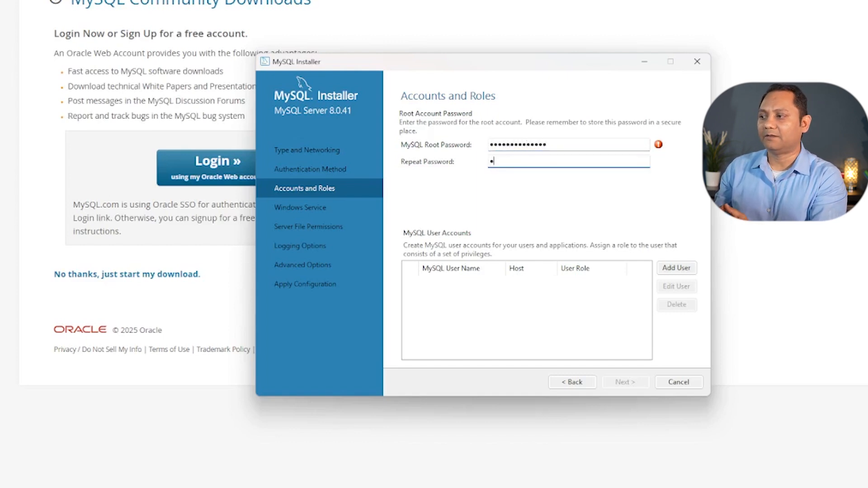
{"action": "type", "text": "•••••••••"}
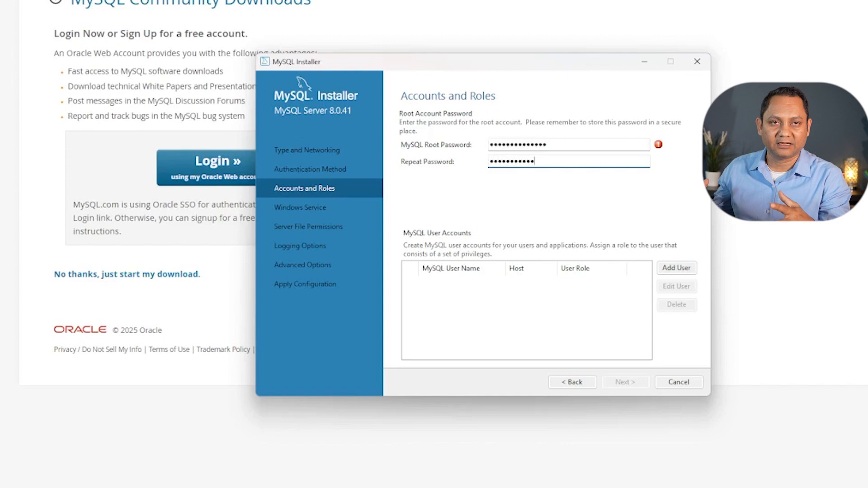
{"action": "type", "text": "•"}
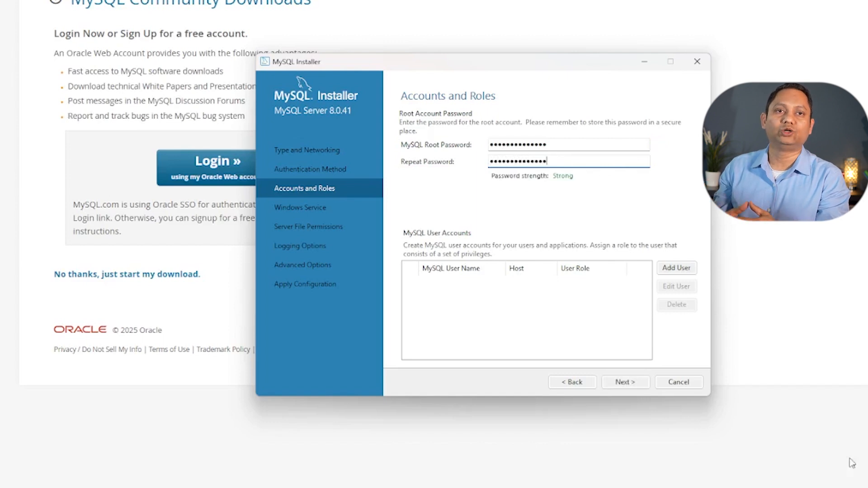
{"action": "left_click", "coordinate": [622, 383]}
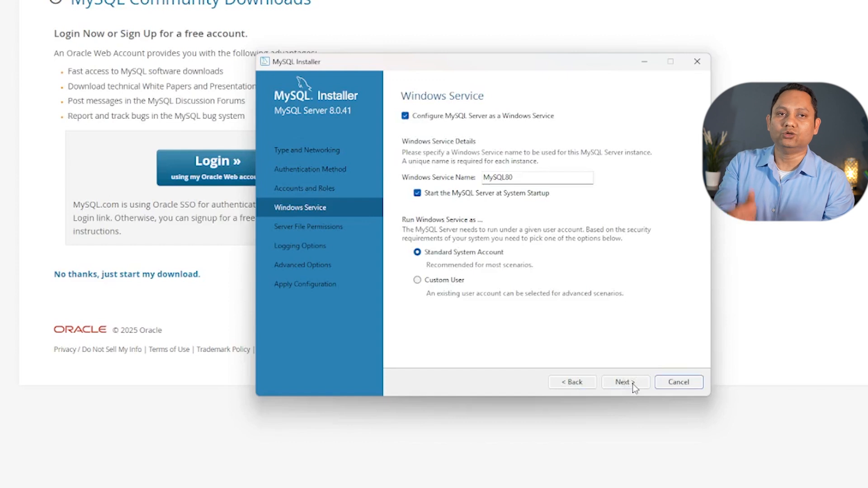
- Accept the default Windows service, server file permission, logging and advanced options, and apply the server configuration
{"action": "left_click", "coordinate": [634, 385]}
{"action": "left_click", "coordinate": [634, 385]}
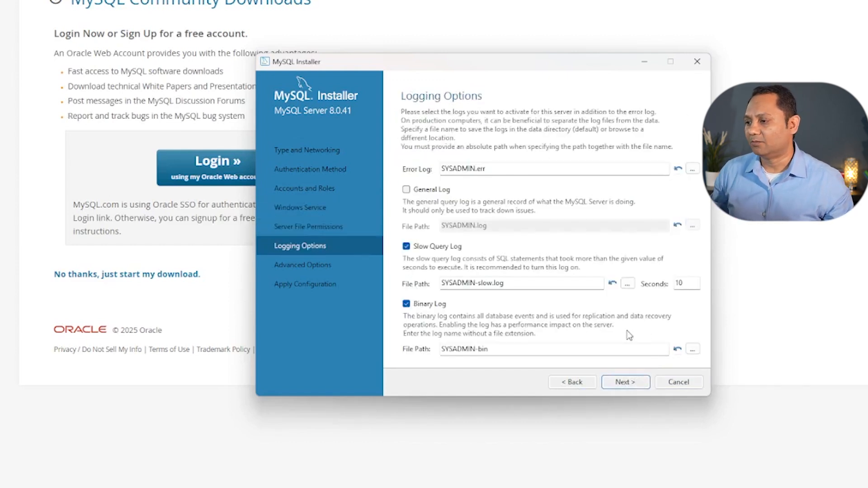
{"action": "left_click", "coordinate": [634, 383]}
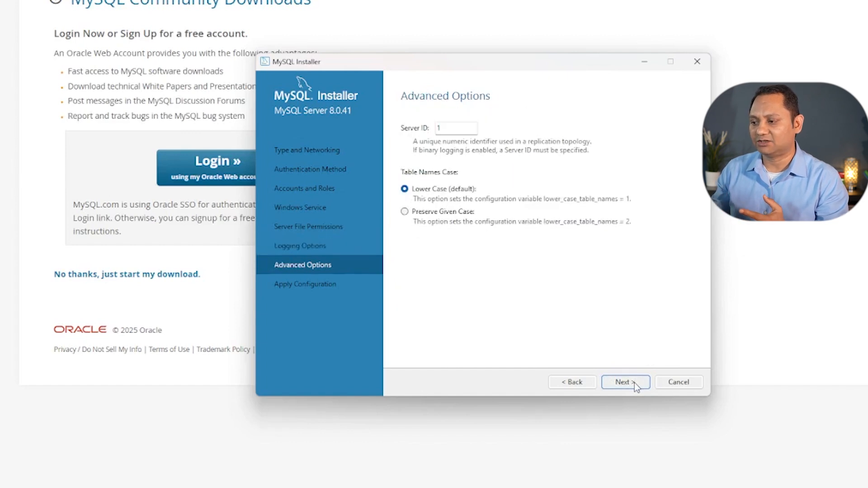
{"action": "left_click", "coordinate": [634, 382]}
{"action": "left_click", "coordinate": [633, 381]}
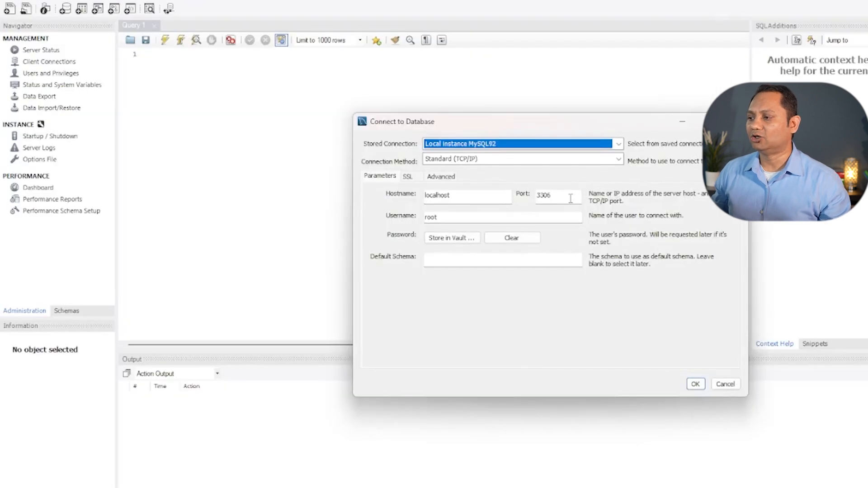
- In MySQL Workbench, set the connection port to 3307 and connect as root through the stored connection comp server at 127.0.0.1
{"action": "double_click", "coordinate": [571, 199]}
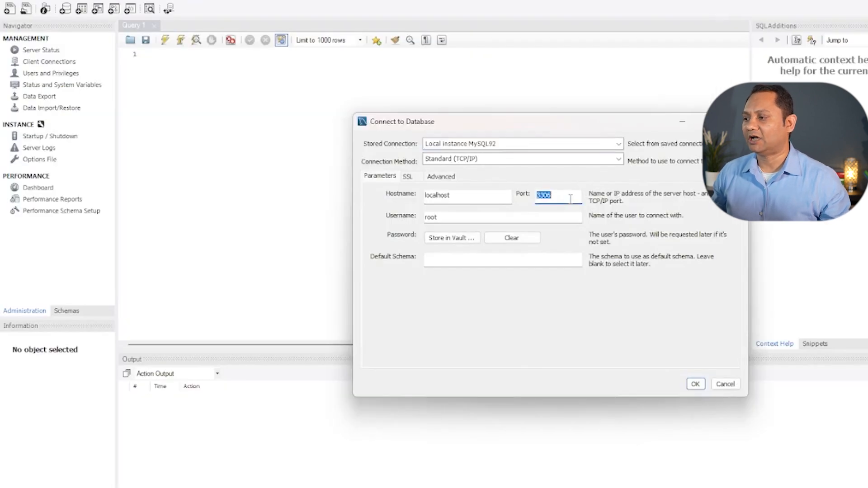
{"action": "left_click", "coordinate": [571, 199]}
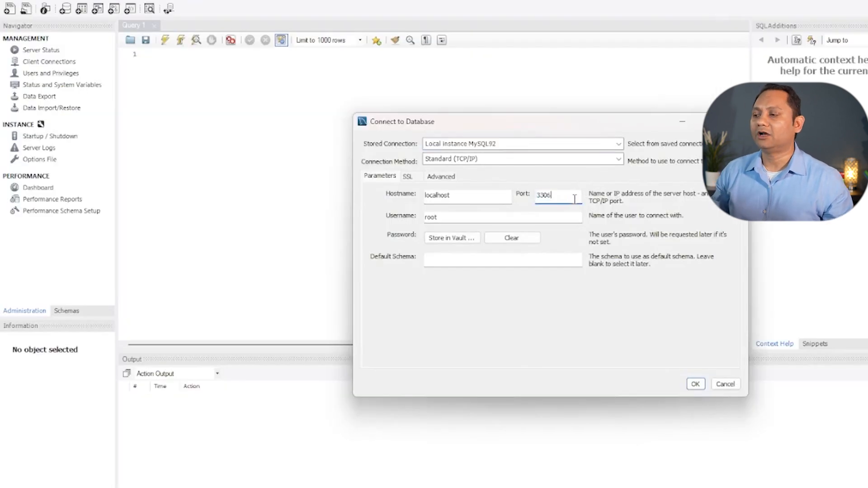
{"action": "key", "text": "BackSpace"}
{"action": "type", "text": "7"}
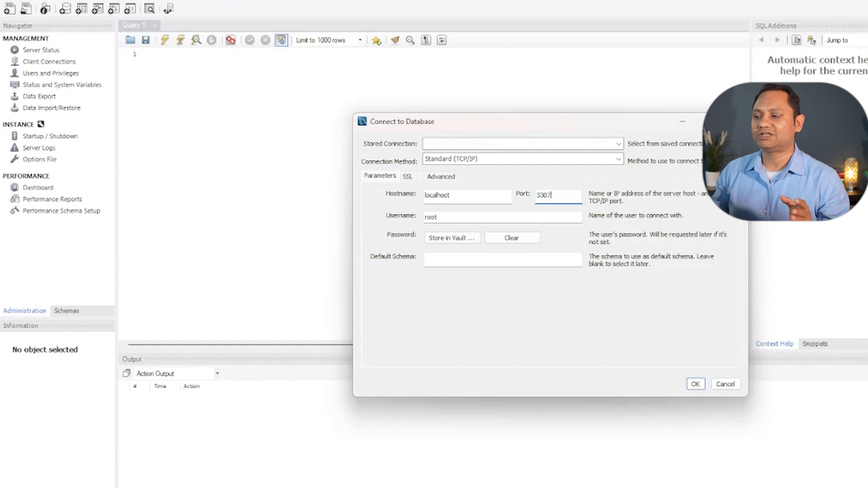
{"action": "key", "text": "Return"}
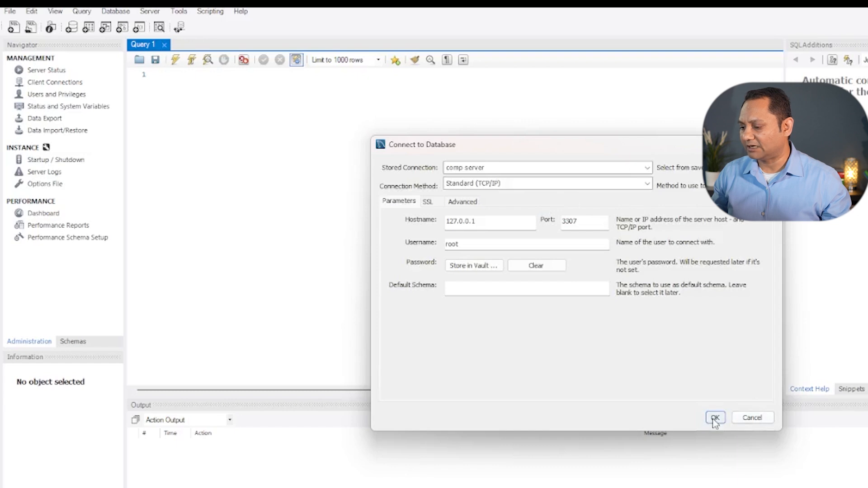
{"action": "left_click", "coordinate": [714, 418]}
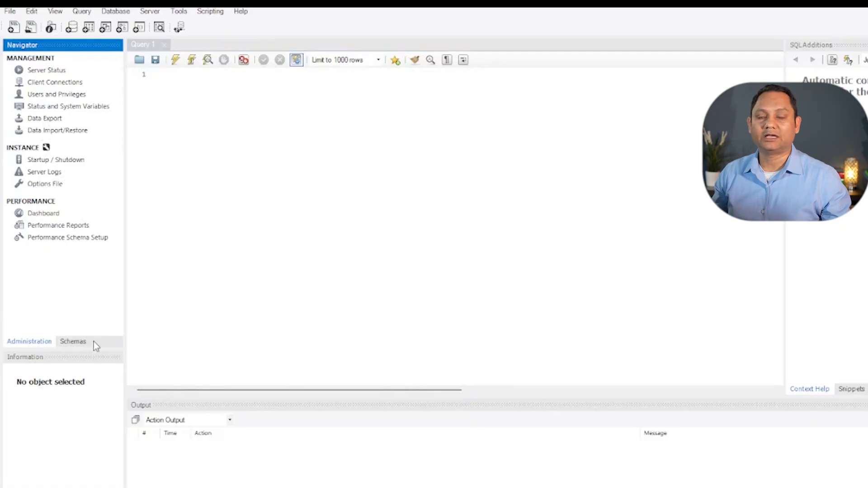
- Show the server's schemas and expand sys, world and the tables of world
{"action": "left_click", "coordinate": [77, 342]}
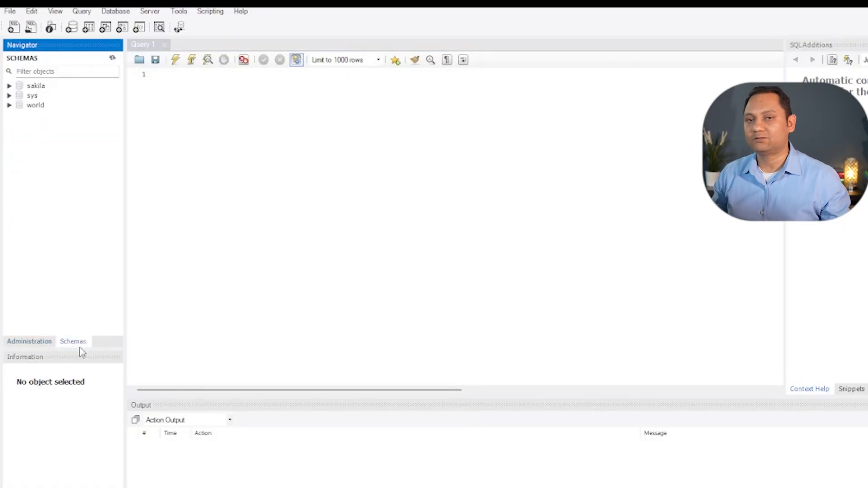
{"action": "left_click", "coordinate": [65, 398]}
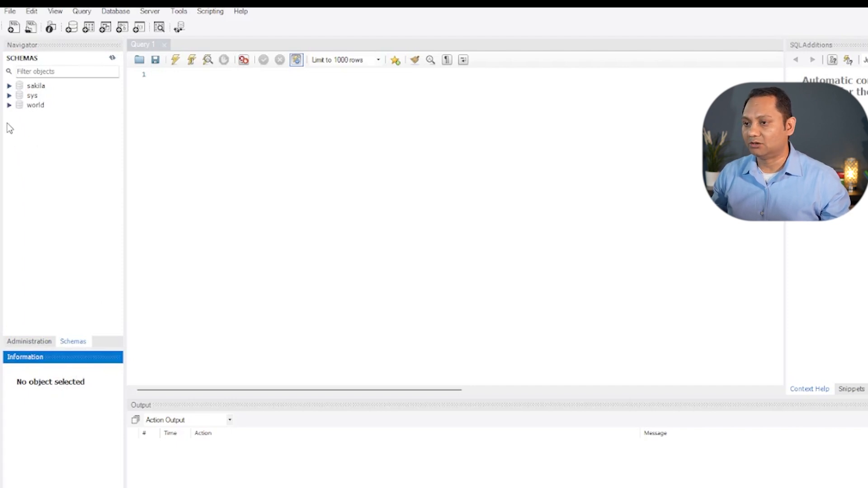
{"action": "left_click", "coordinate": [9, 95]}
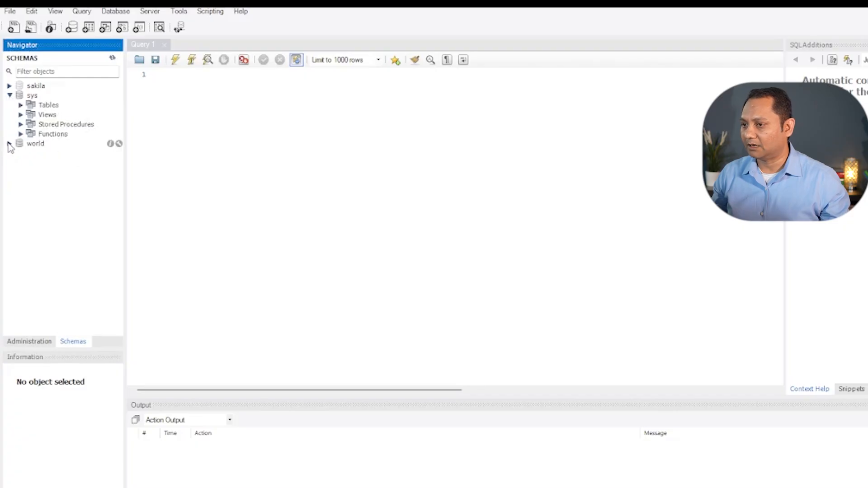
{"action": "left_click", "coordinate": [9, 144]}
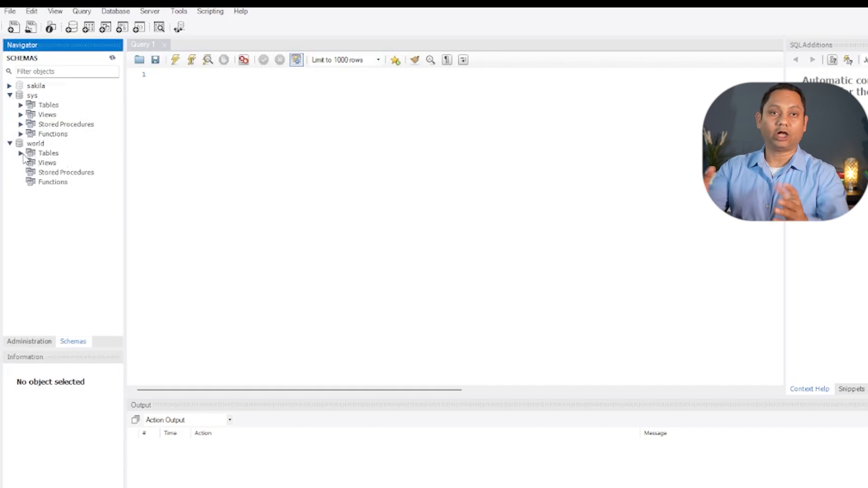
{"action": "left_click", "coordinate": [21, 153]}
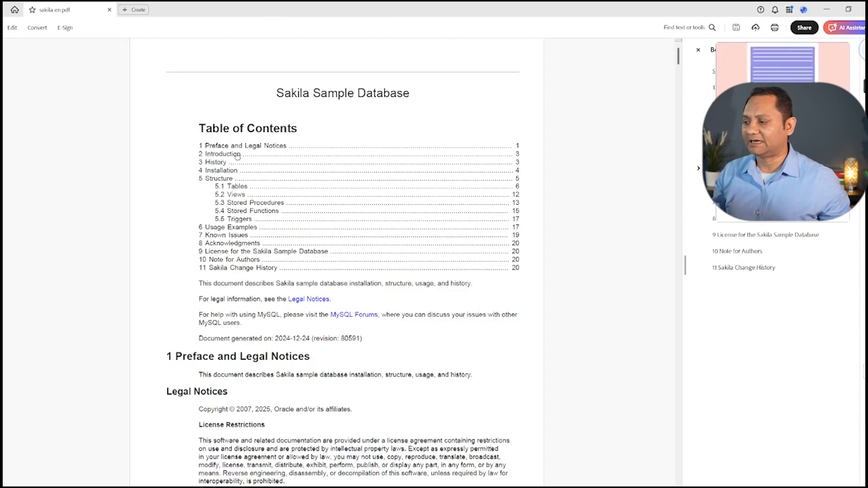
- In the Sakila Sample Database PDF, examine the table of contents and the 5.1 Tables section describing the actor table
{"action": "scroll", "coordinate": [362, 181], "scroll_direction": "down", "scroll_amount": 2}
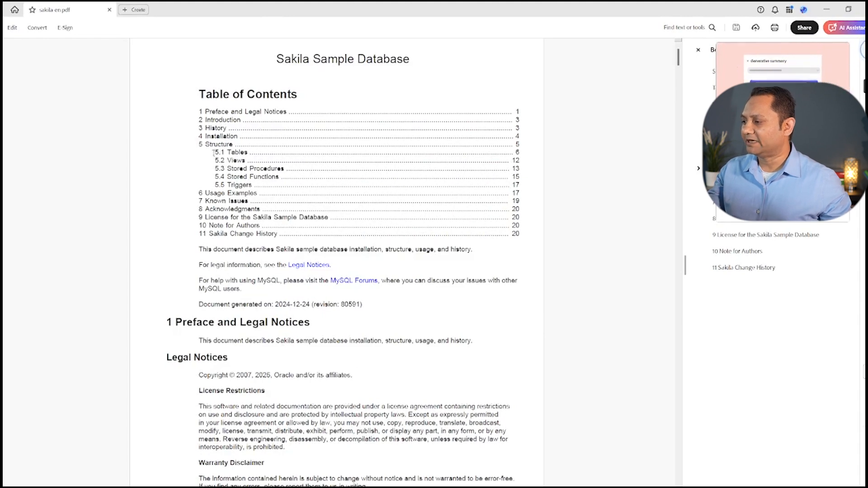
{"action": "left_click_drag", "start_coordinate": [228, 151], "coordinate": [250, 153]}
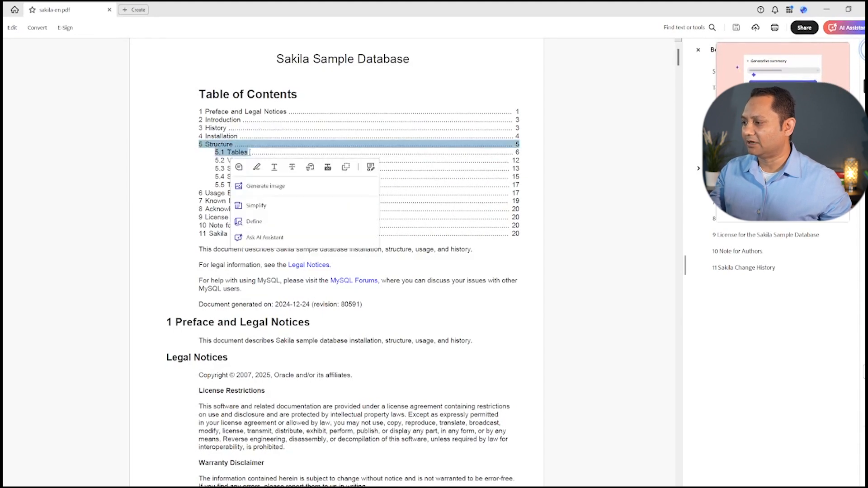
{"action": "left_click", "coordinate": [287, 149]}
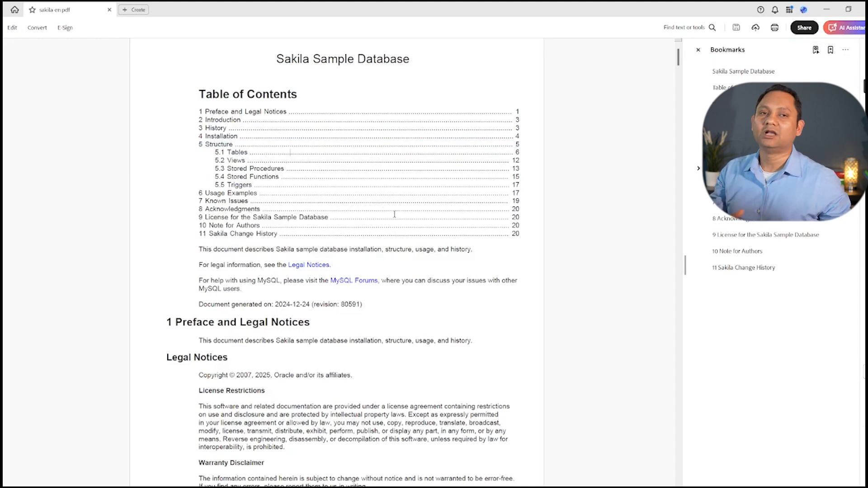
{"action": "scroll", "coordinate": [419, 210], "scroll_direction": "down", "scroll_amount": 1}
{"action": "scroll", "coordinate": [441, 215], "scroll_direction": "down", "scroll_amount": 2}
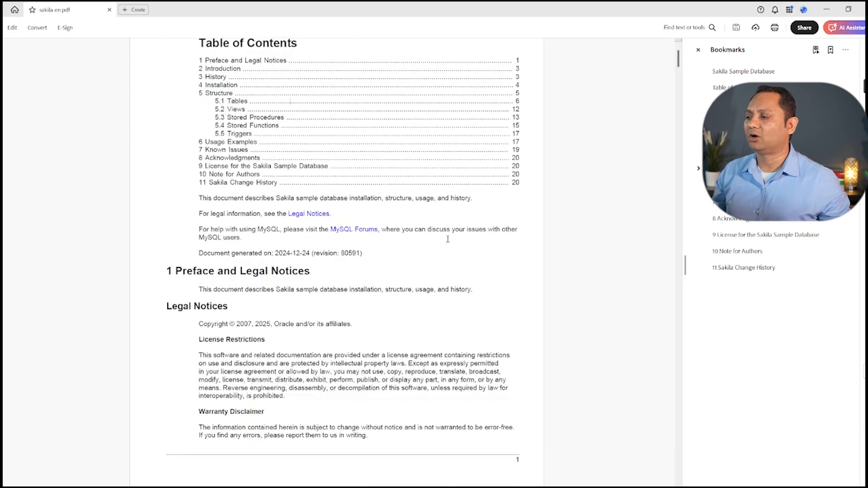
{"action": "scroll", "coordinate": [451, 244], "scroll_direction": "down", "scroll_amount": 19}
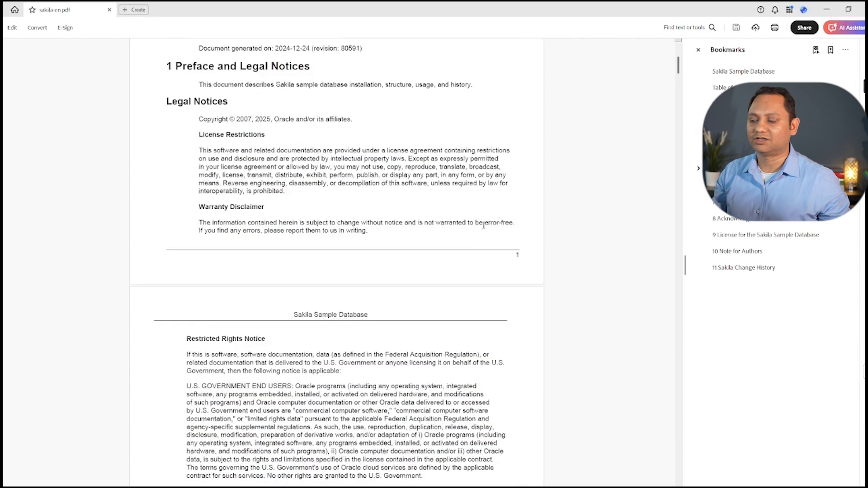
{"action": "scroll", "coordinate": [436, 245], "scroll_direction": "down", "scroll_amount": 13}
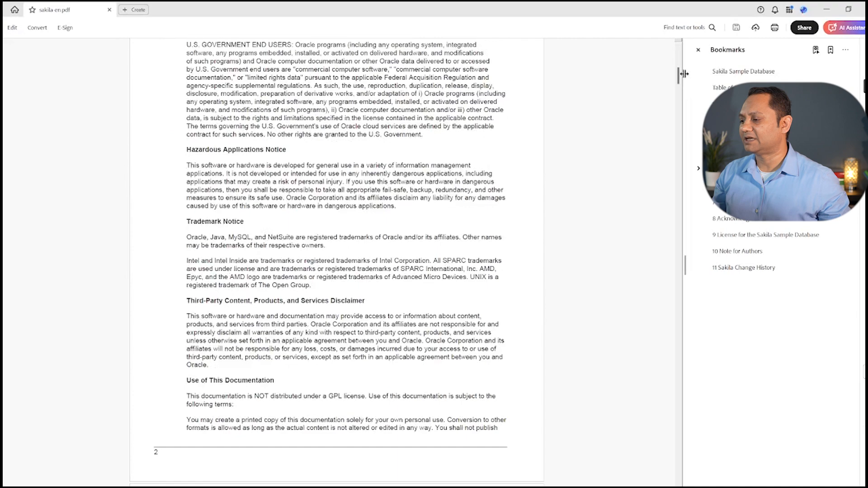
{"action": "left_click_drag", "start_coordinate": [679, 79], "coordinate": [682, 145]}
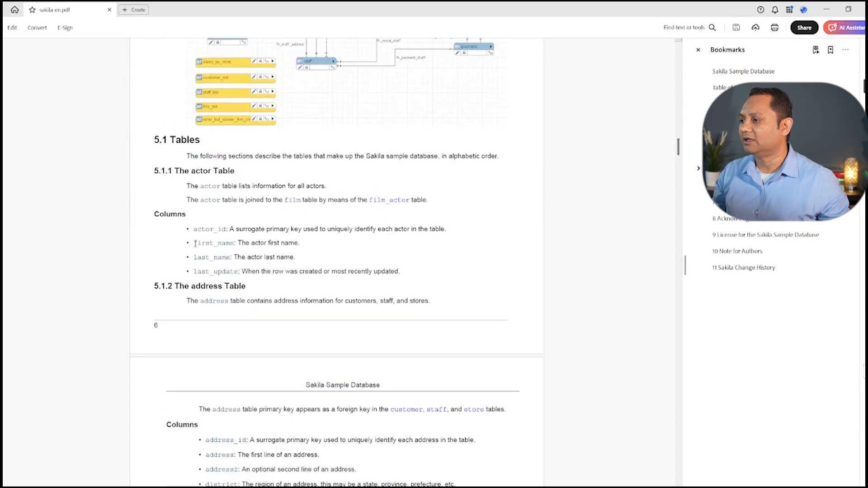